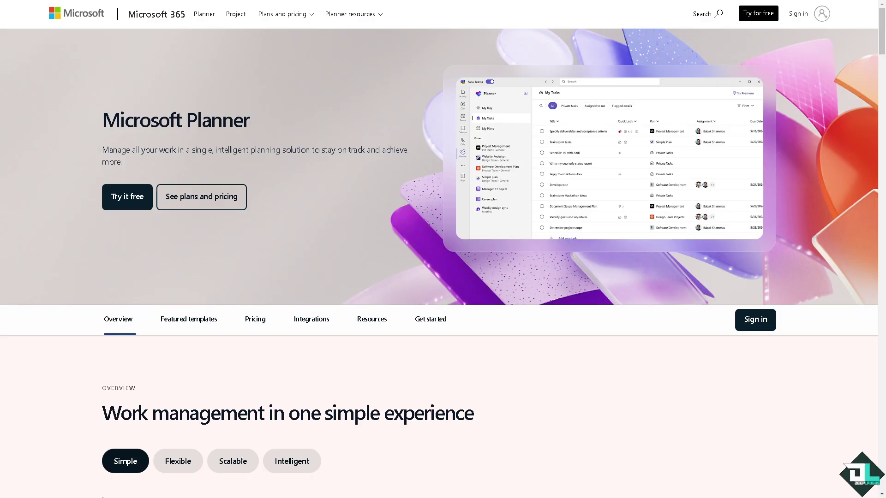
Launch the Planner web app with 'Try for free' and land on the empty My Plans page.
{"action": "left_click", "coordinate": [757, 13]}
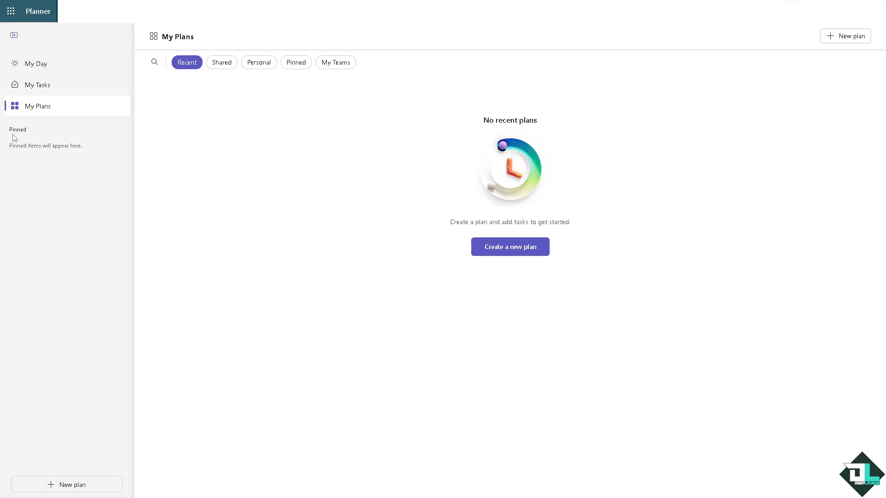
Add the task 'How to Use Microsoft Planner for Recurring Tasks' under My Tasks.
{"action": "left_click", "coordinate": [37, 85]}
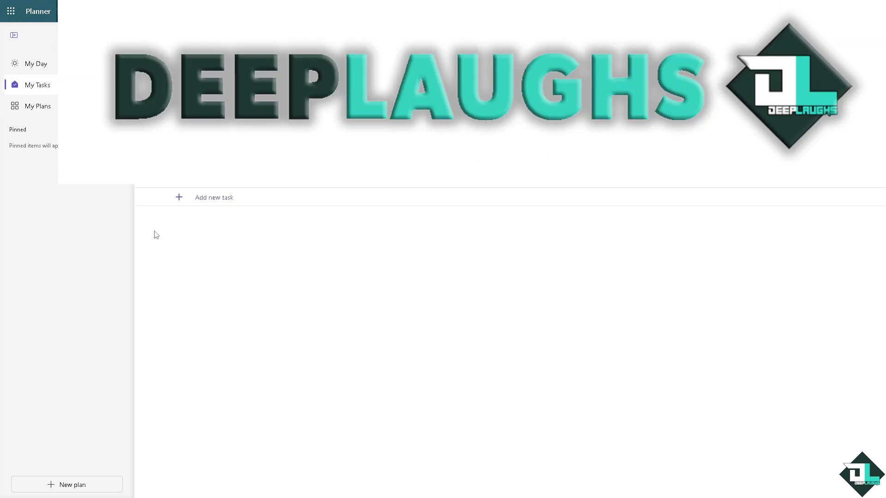
{"action": "left_click", "coordinate": [219, 202]}
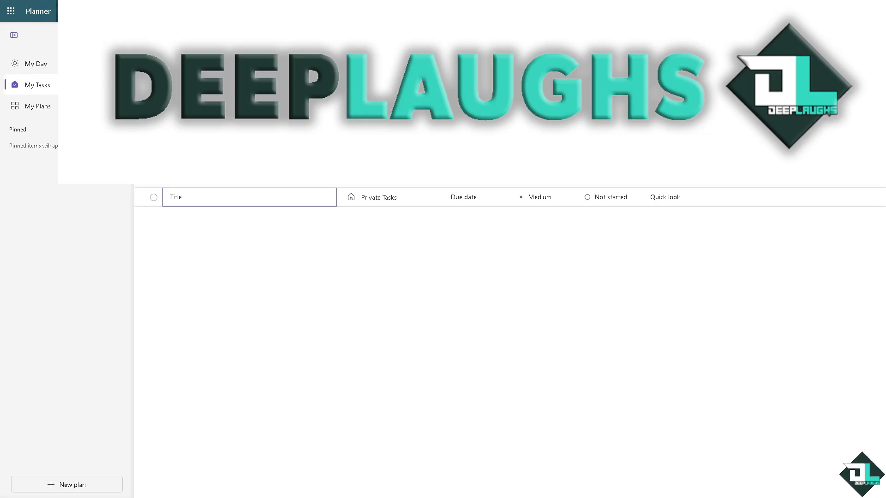
{"action": "left_click", "coordinate": [276, 199]}
{"action": "type", "text": "How to Use Microsoft Planner for Recurring Tasks"}
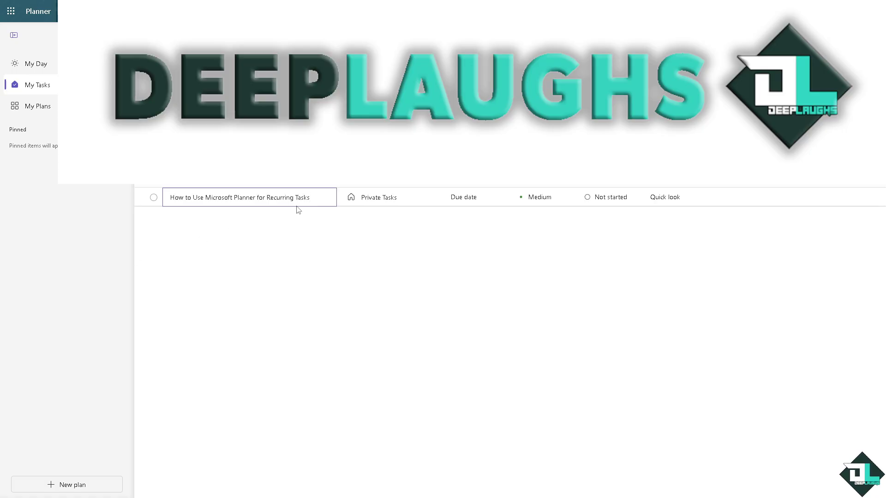
{"action": "key", "text": "Return"}
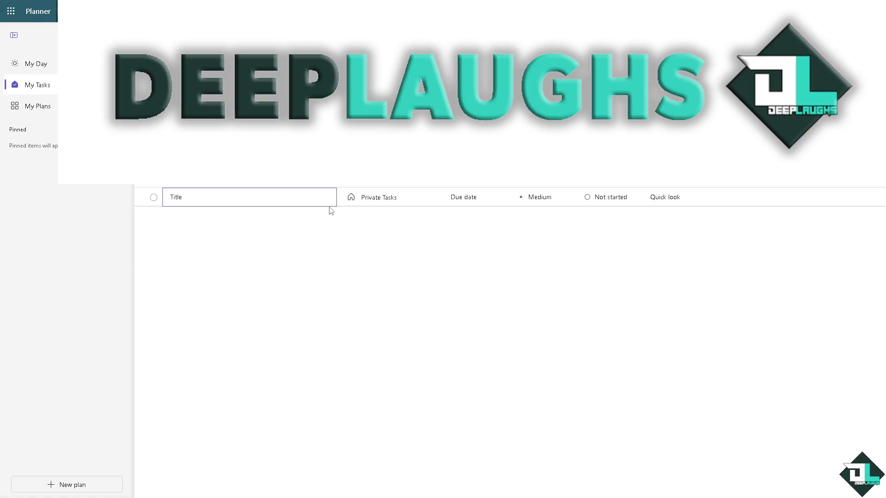
{"action": "left_click", "coordinate": [329, 197]}
{"action": "key", "text": "Escape"}
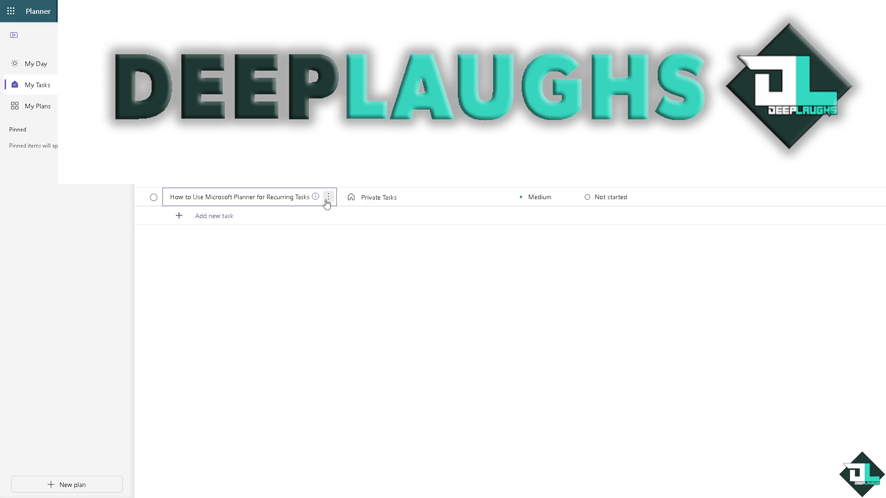
Paste 'How to Use Microsoft Planner for Recurring Tasks' into the task's Notes in its details.
{"action": "left_click", "coordinate": [316, 197]}
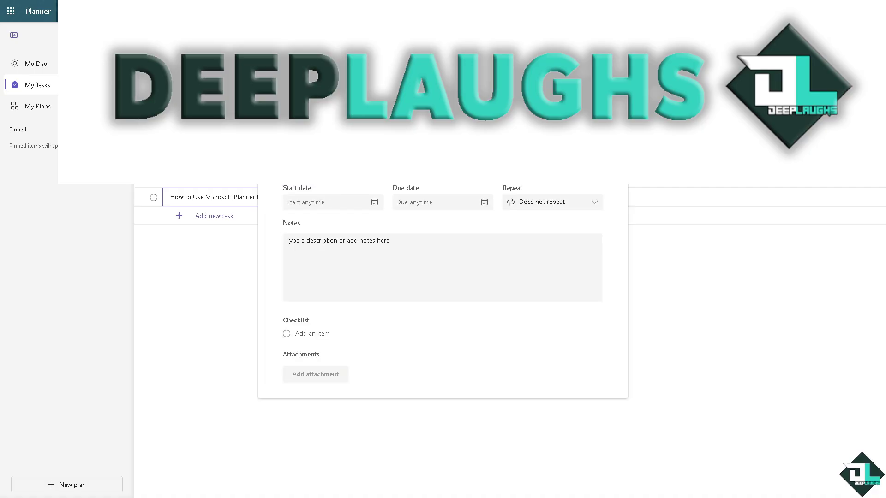
{"action": "left_click", "coordinate": [372, 256]}
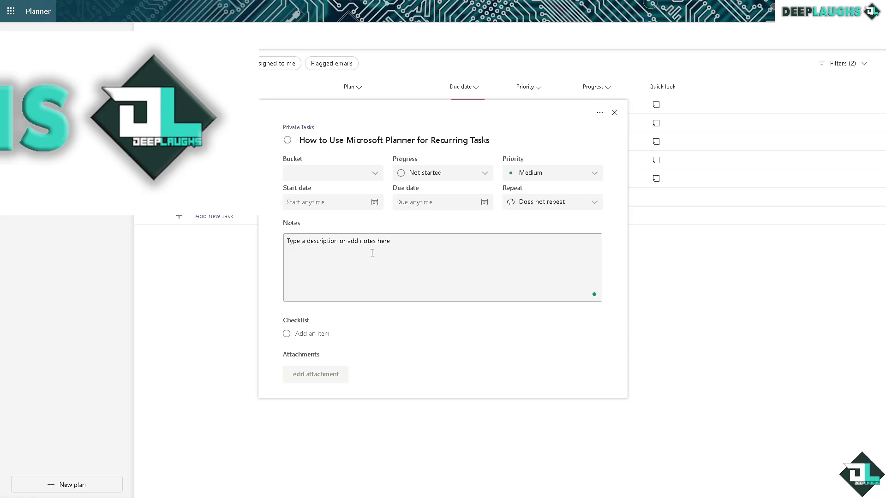
{"action": "type", "text": "How to Use Microsoft Planner for Recurring Tasks"}
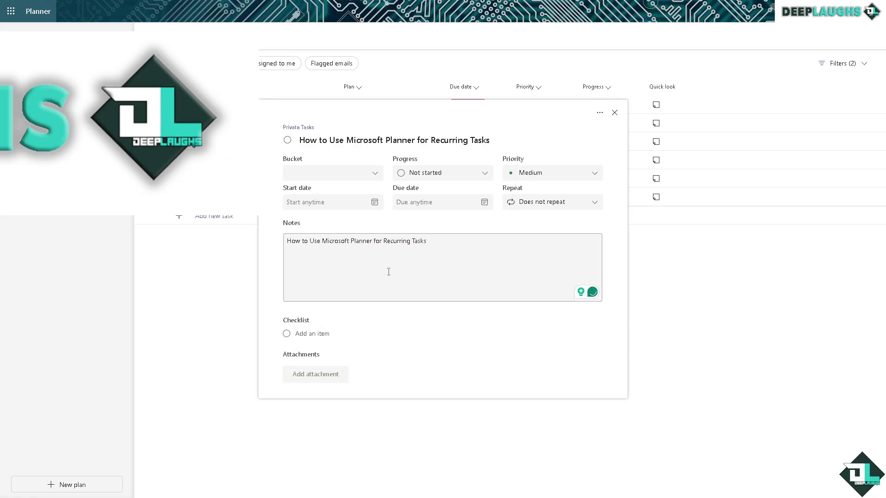
{"action": "left_click", "coordinate": [416, 272]}
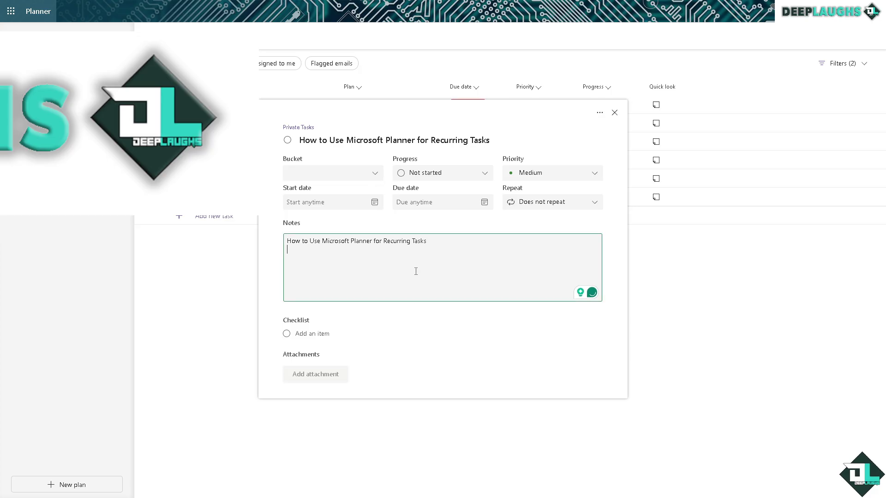
Set the task to In progress, start date 11/09/2024, and Important priority.
{"action": "left_click", "coordinate": [484, 175]}
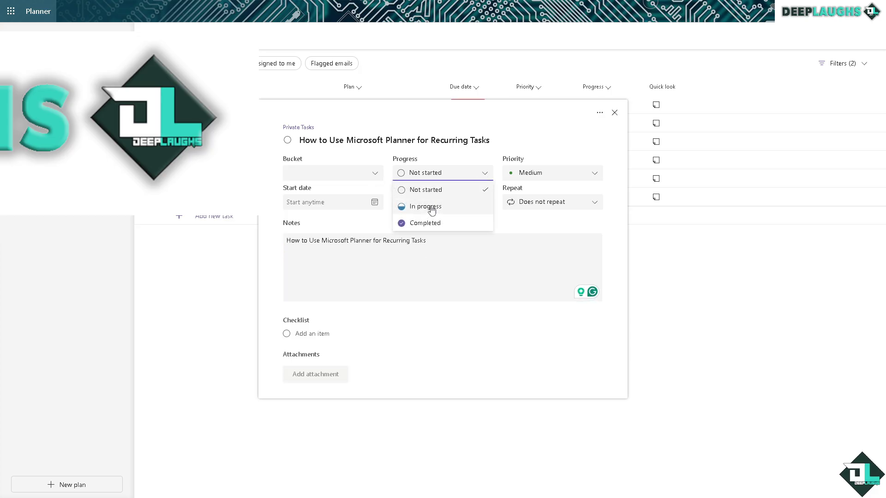
{"action": "left_click", "coordinate": [432, 210]}
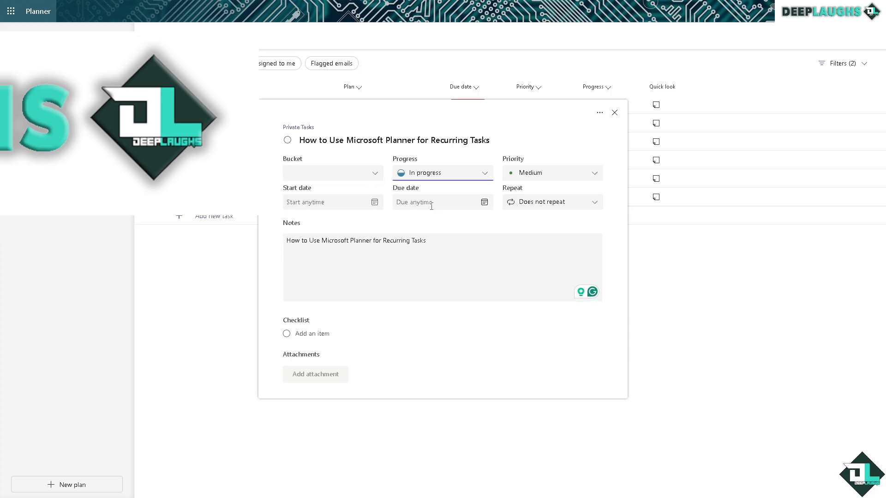
{"action": "left_click", "coordinate": [375, 203]}
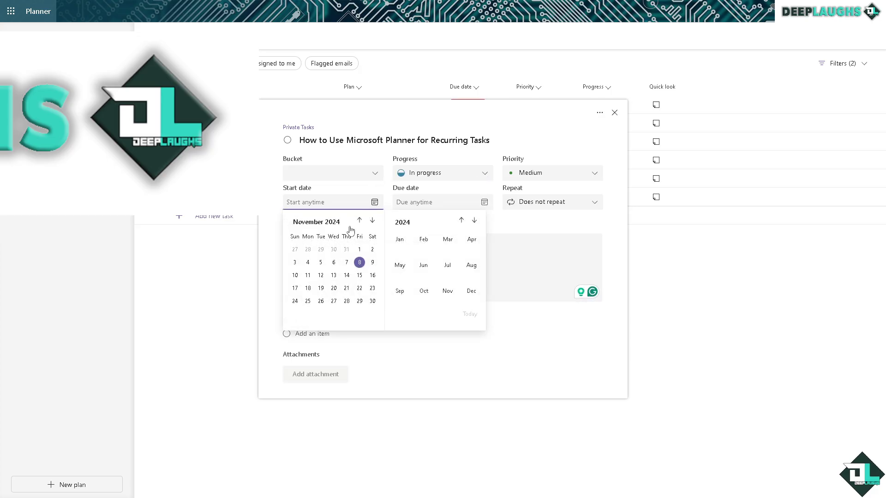
{"action": "left_click", "coordinate": [372, 263]}
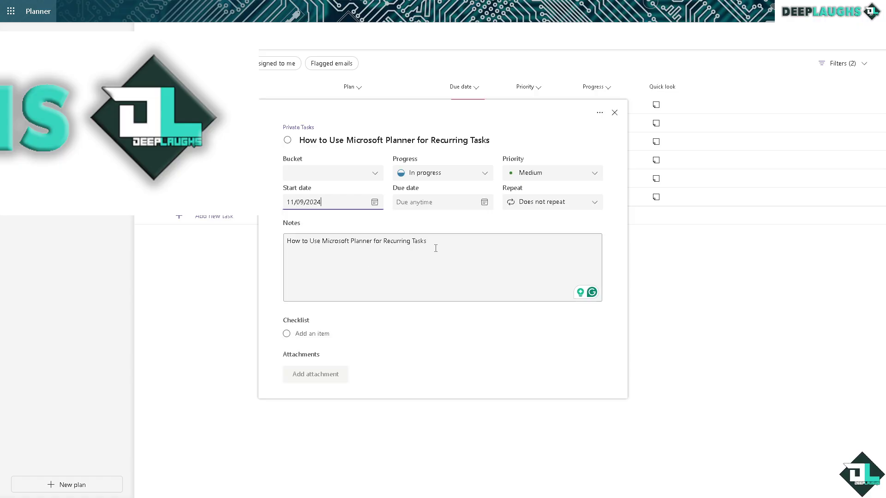
{"action": "left_click", "coordinate": [484, 203]}
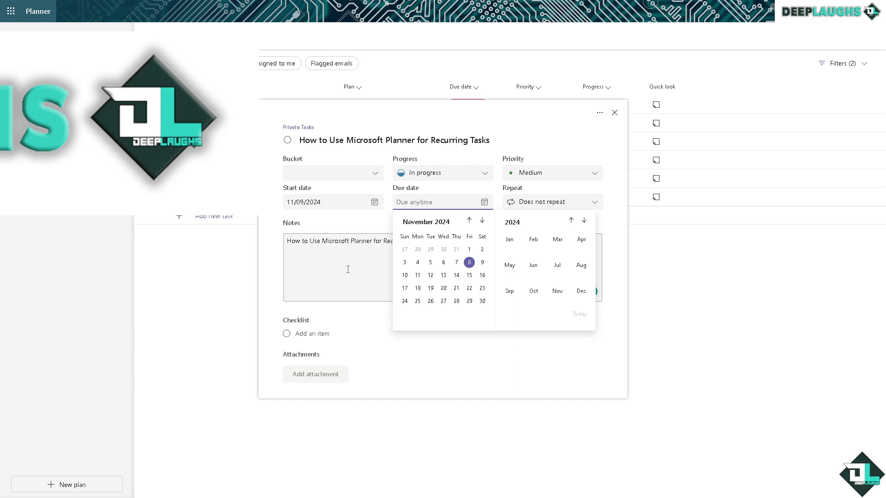
{"action": "left_click", "coordinate": [323, 269]}
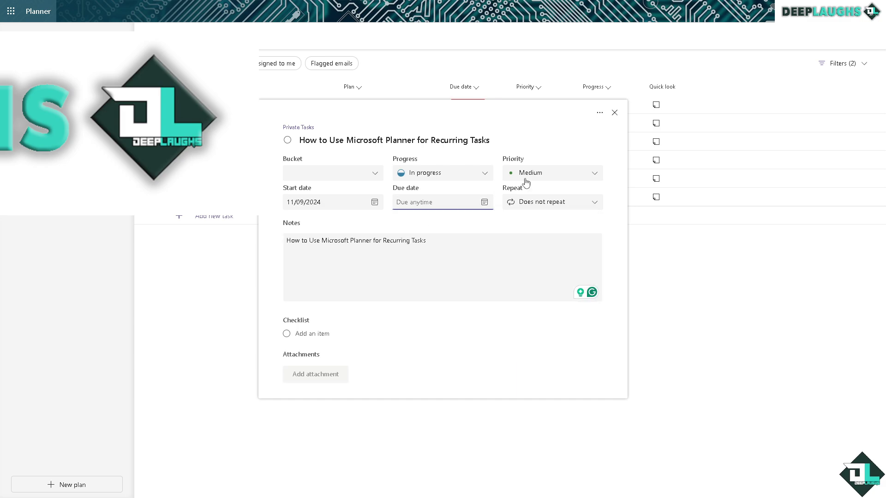
{"action": "left_click", "coordinate": [561, 177]}
{"action": "left_click", "coordinate": [549, 205]}
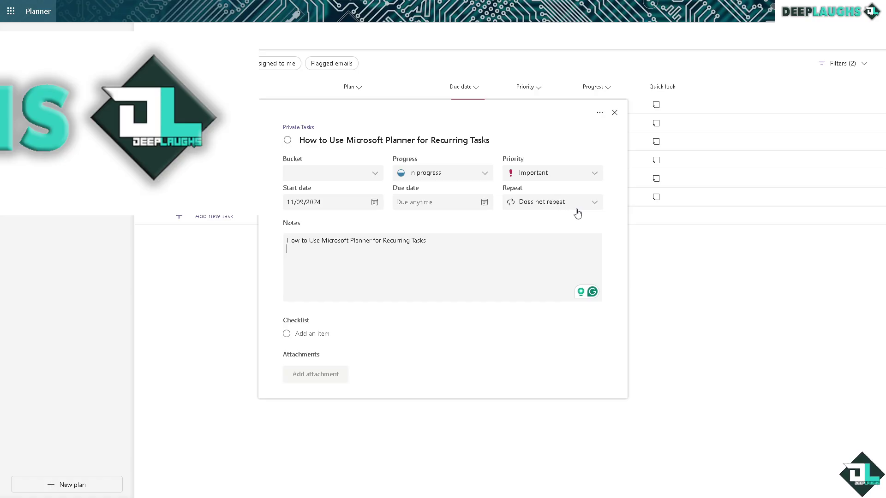
Make the task repeat Daily, giving it a due date of 11/11/2024.
{"action": "left_click", "coordinate": [594, 205]}
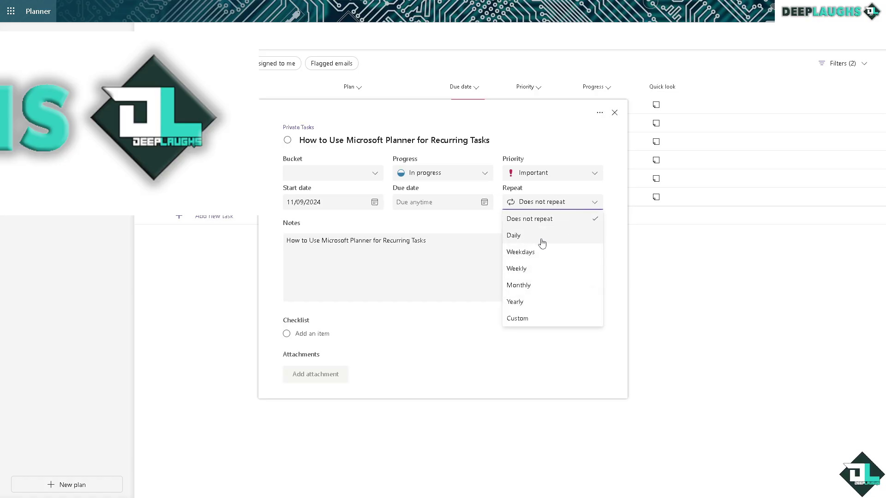
{"action": "left_click", "coordinate": [538, 238]}
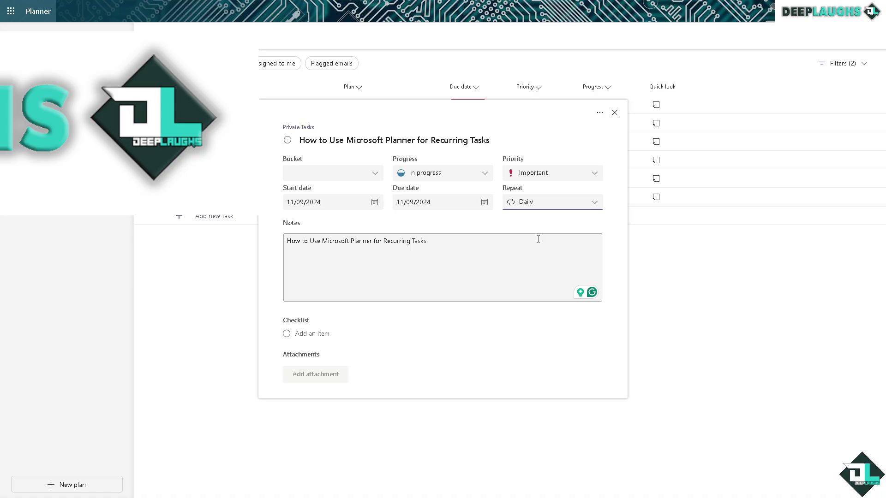
{"action": "left_click", "coordinate": [594, 203]}
{"action": "left_click", "coordinate": [533, 253]}
{"action": "left_click", "coordinate": [596, 205]}
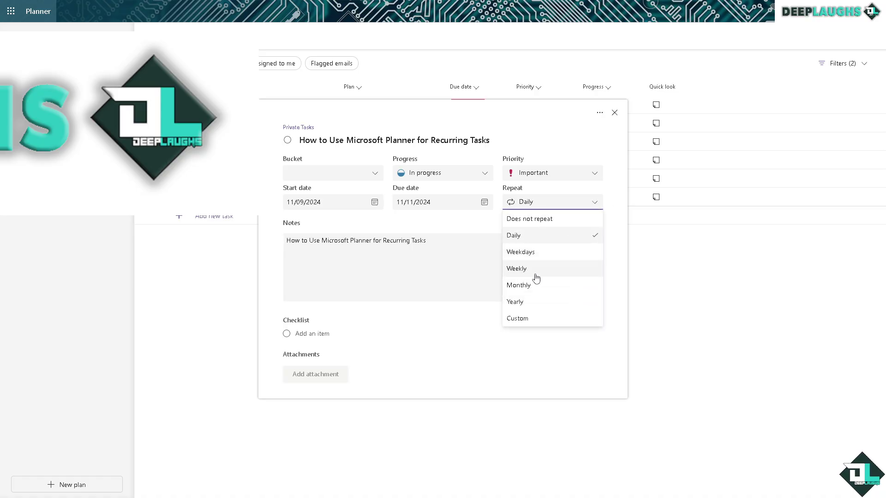
Set a Custom repeat of every 10 days and save it.
{"action": "left_click", "coordinate": [525, 320]}
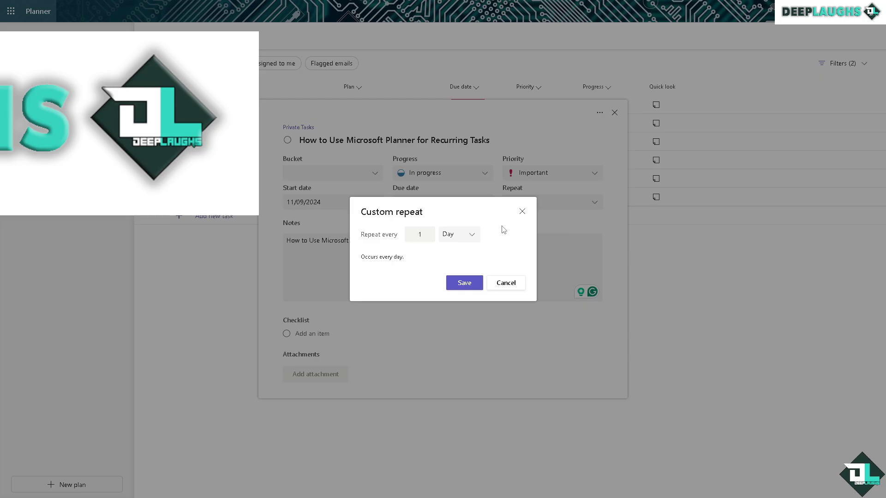
{"action": "left_click", "coordinate": [425, 234]}
{"action": "type", "text": "3"}
{"action": "double_click", "coordinate": [420, 238]}
{"action": "type", "text": "10"}
{"action": "key", "text": "Tab"}
{"action": "left_click", "coordinate": [467, 283]}
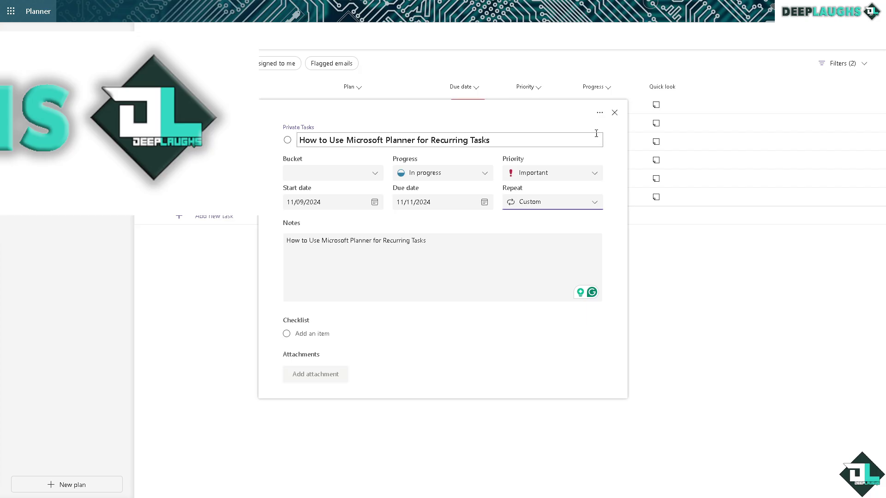
{"action": "left_click", "coordinate": [613, 113]}
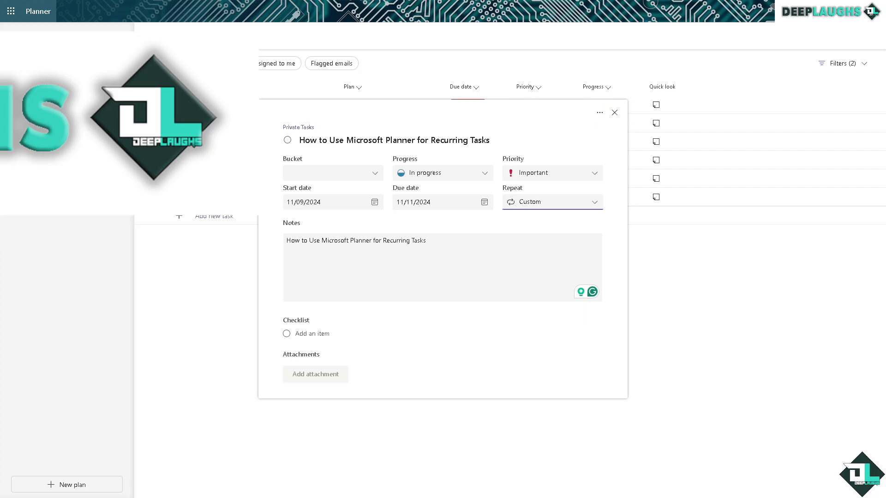